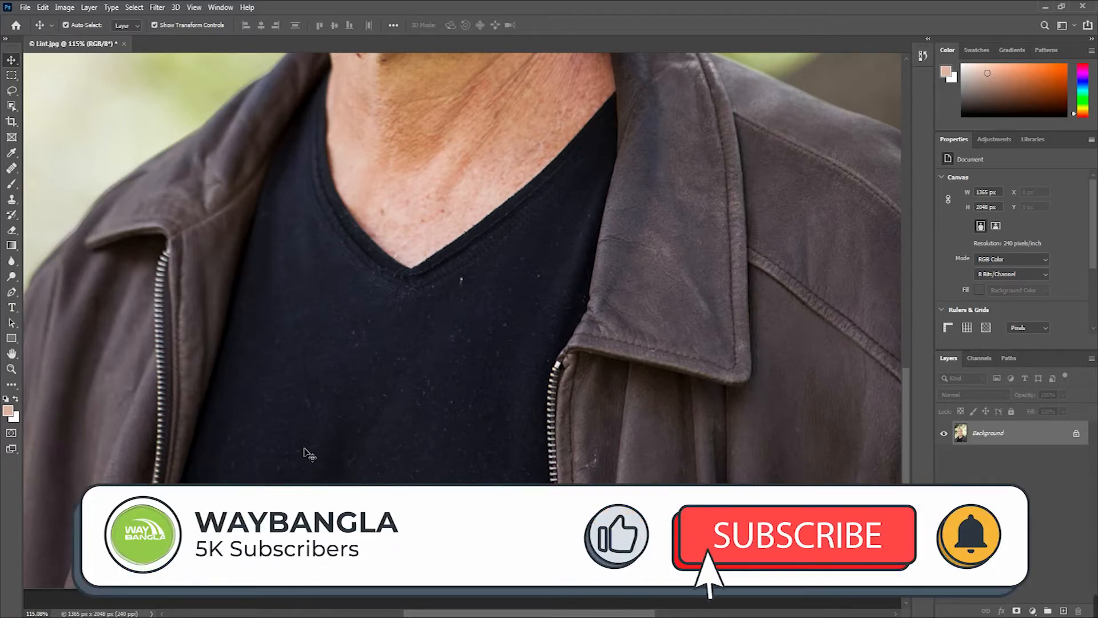
- Dismiss the advertisement pop-up and minimize the browser showing the YouTube channel to return to Photoshop
scroll(305, 449, "down", 3)
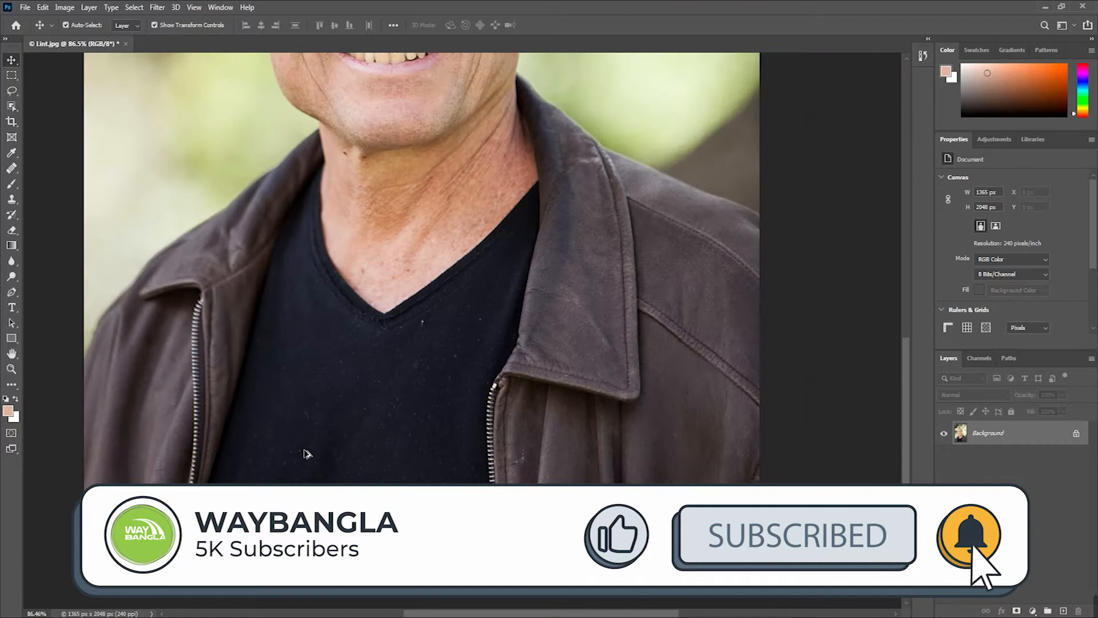
scroll(307, 454, "down", 5)
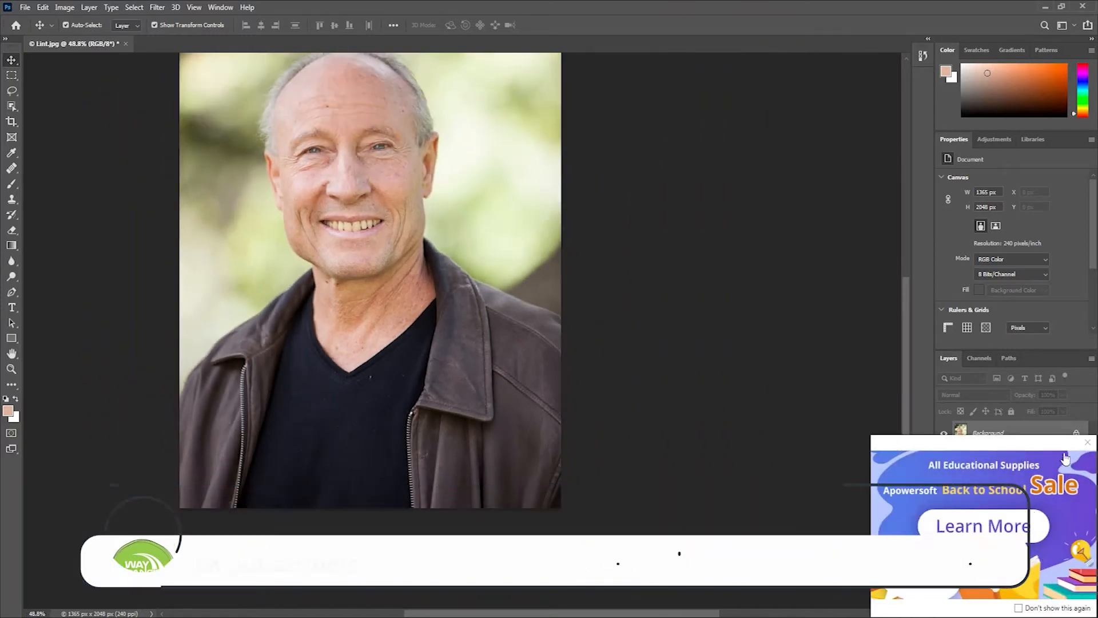
left_click(1087, 442)
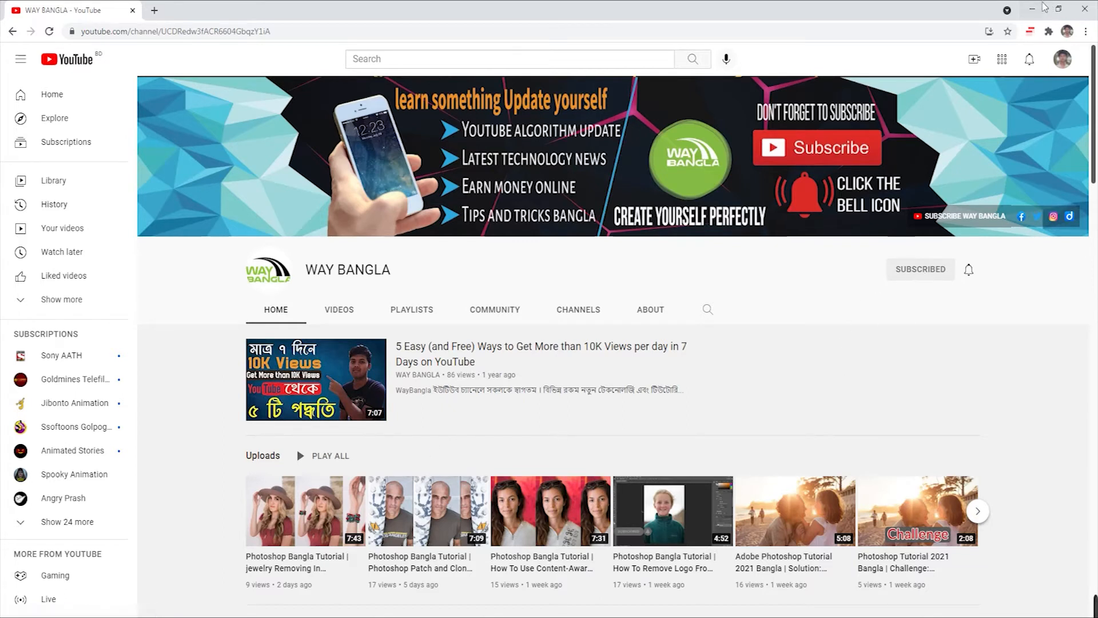
left_click(1033, 9)
- Duplicate the Background layer and select the new copy
scroll(459, 423, "up", 2)
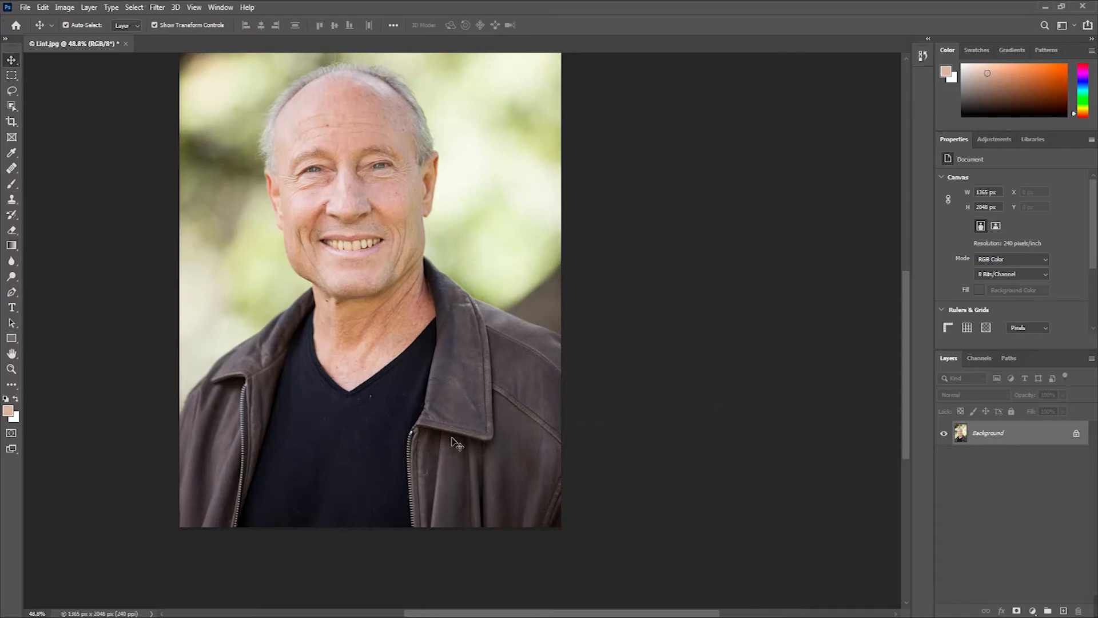
scroll(289, 486, "up", 2)
scroll(323, 476, "up", 1)
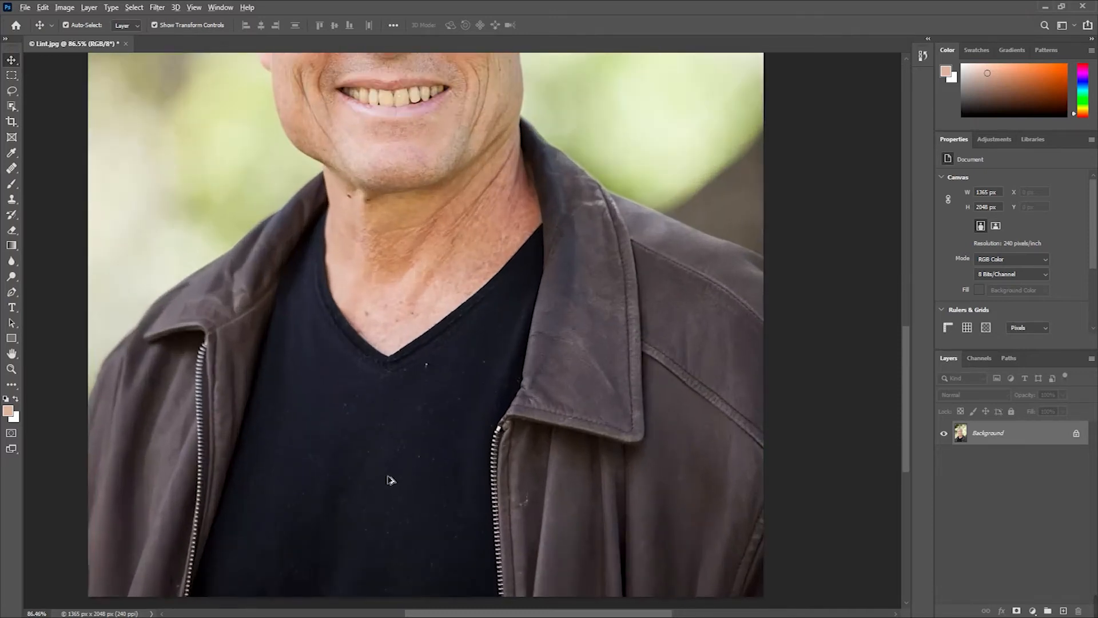
scroll(393, 481, "up", 1)
scroll(390, 480, "down", 1)
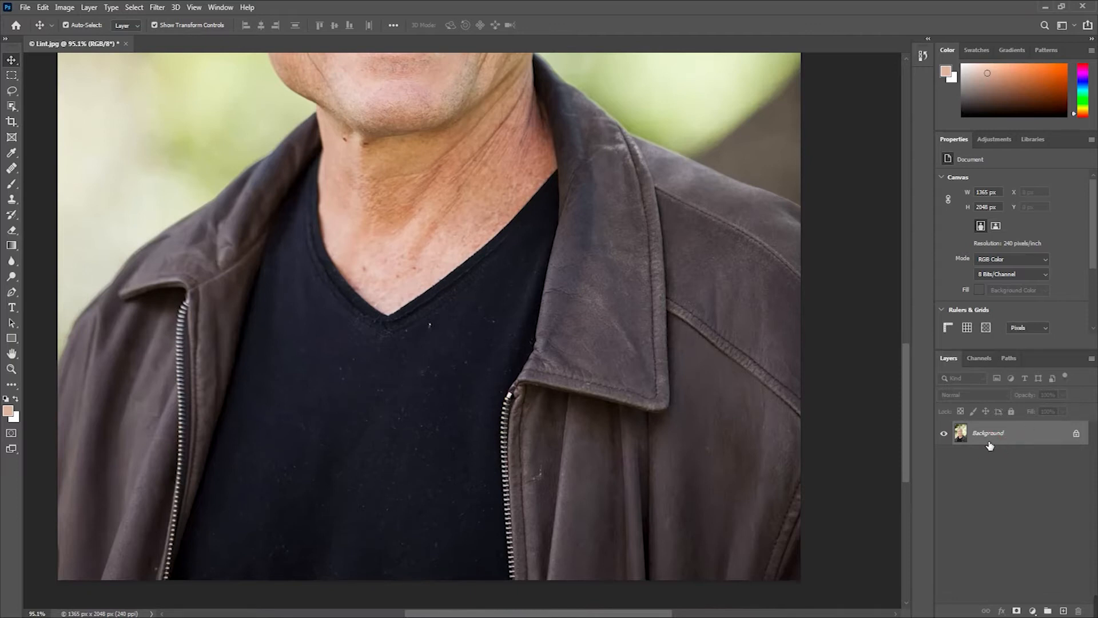
left_click_drag(1006, 439, 1064, 610)
left_click(1025, 526)
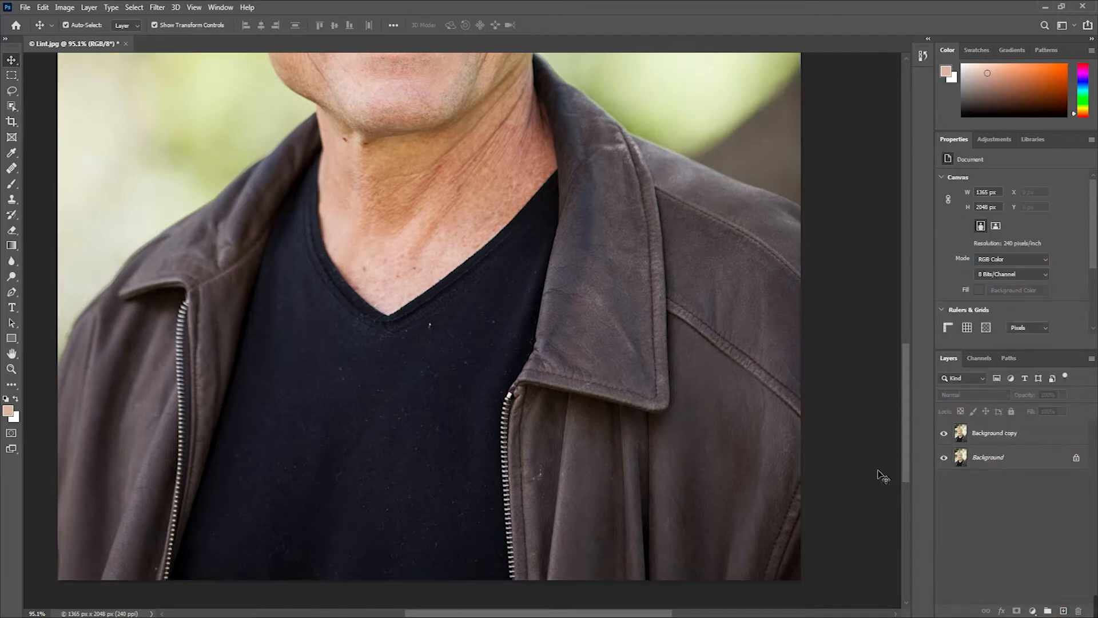
left_click(999, 436)
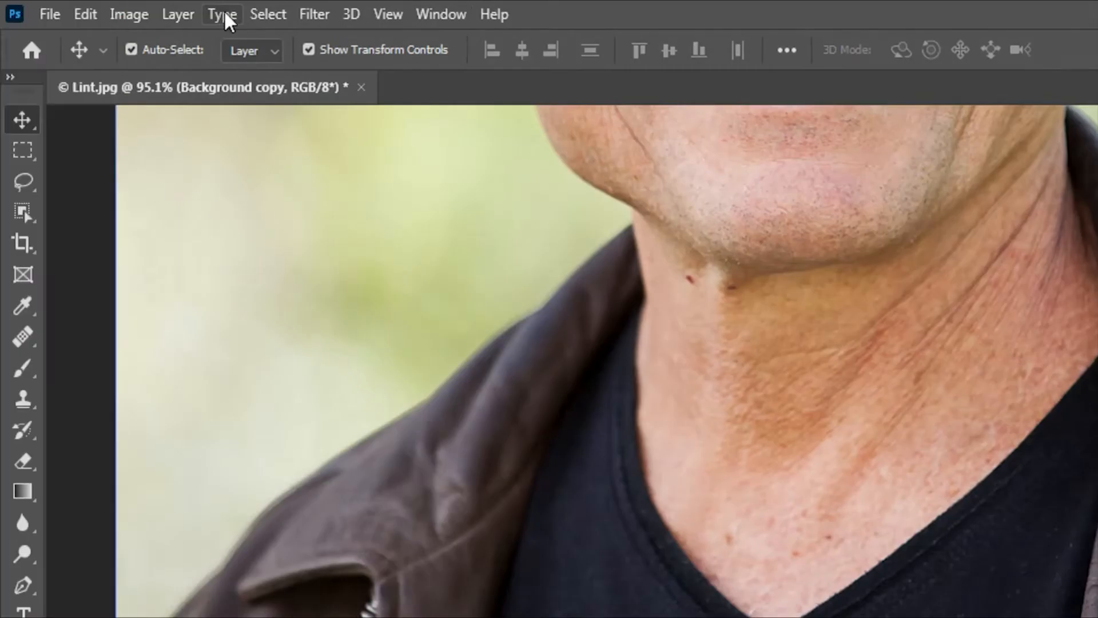
- Open the Dust & Scratches noise filter on the Background copy layer and move its preview to the shirt and zipper area
left_click(304, 17)
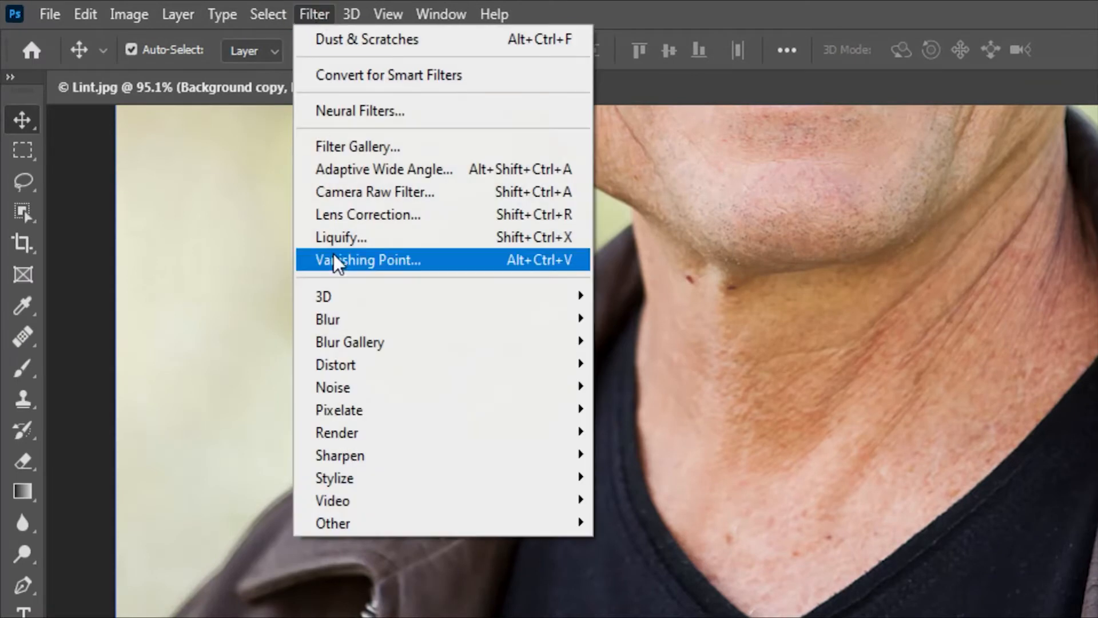
mouse_move(353, 389)
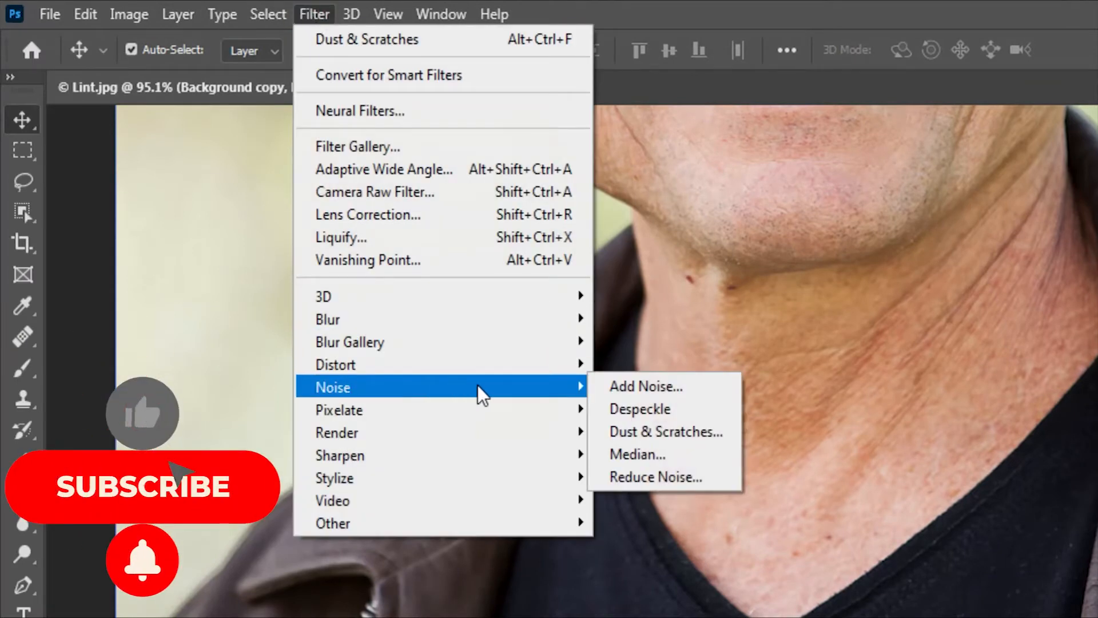
left_click(703, 439)
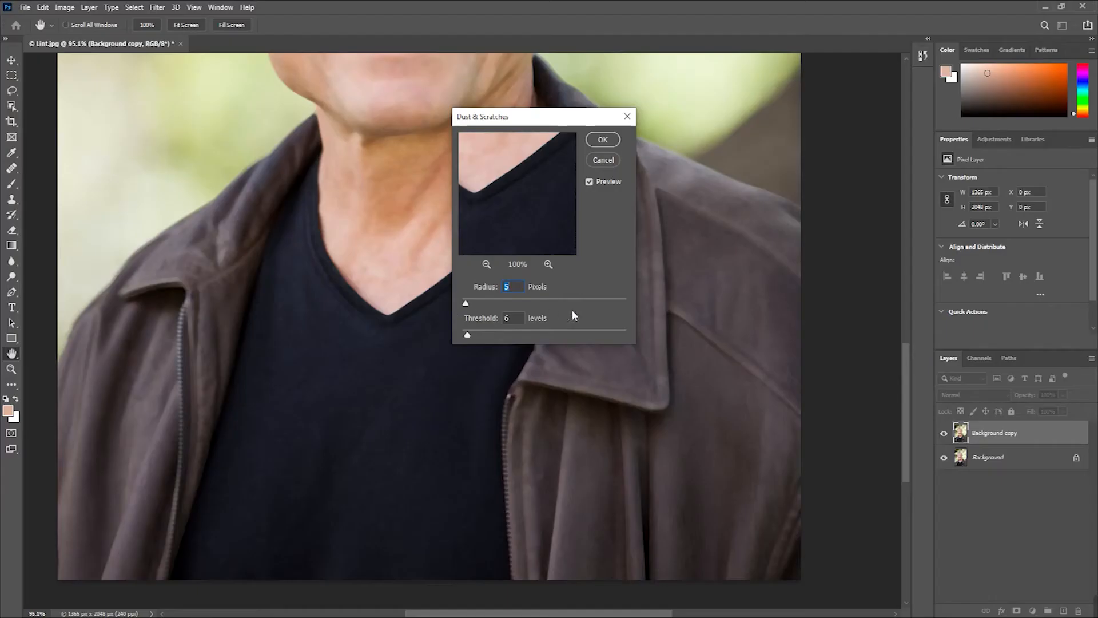
left_click_drag(543, 232, 508, 196)
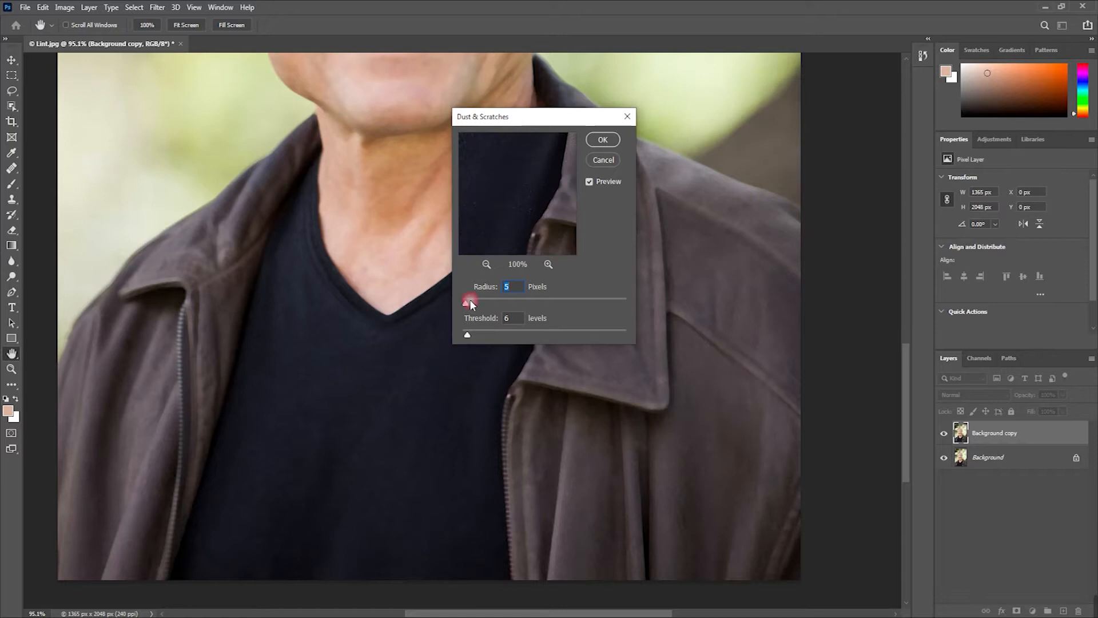
- Try Dust & Scratches radii of 1 and 55 pixels with the threshold at 0 levels
key("Tab")
left_click_drag(565, 225, 583, 201)
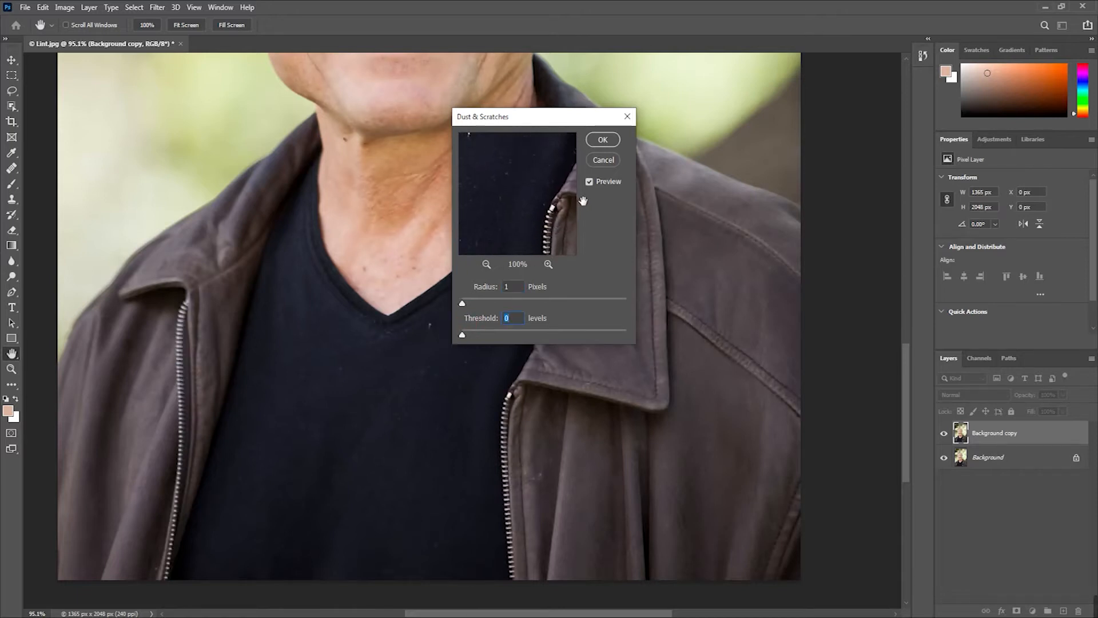
left_click_drag(461, 305, 511, 311)
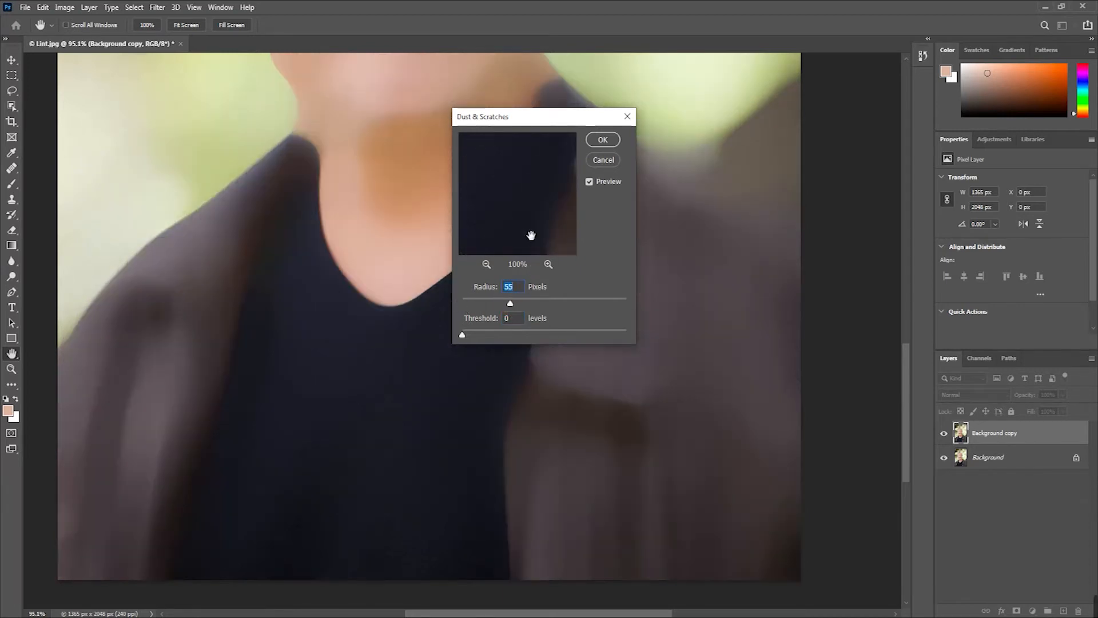
left_click_drag(532, 233, 505, 216)
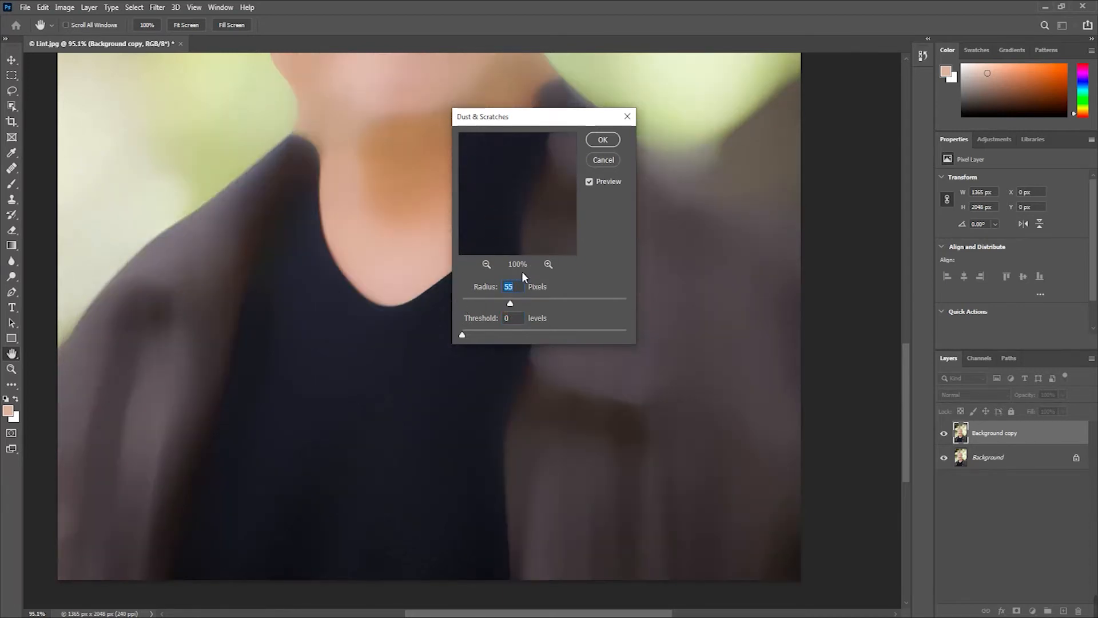
key("alt")
left_click_drag(510, 303, 474, 305)
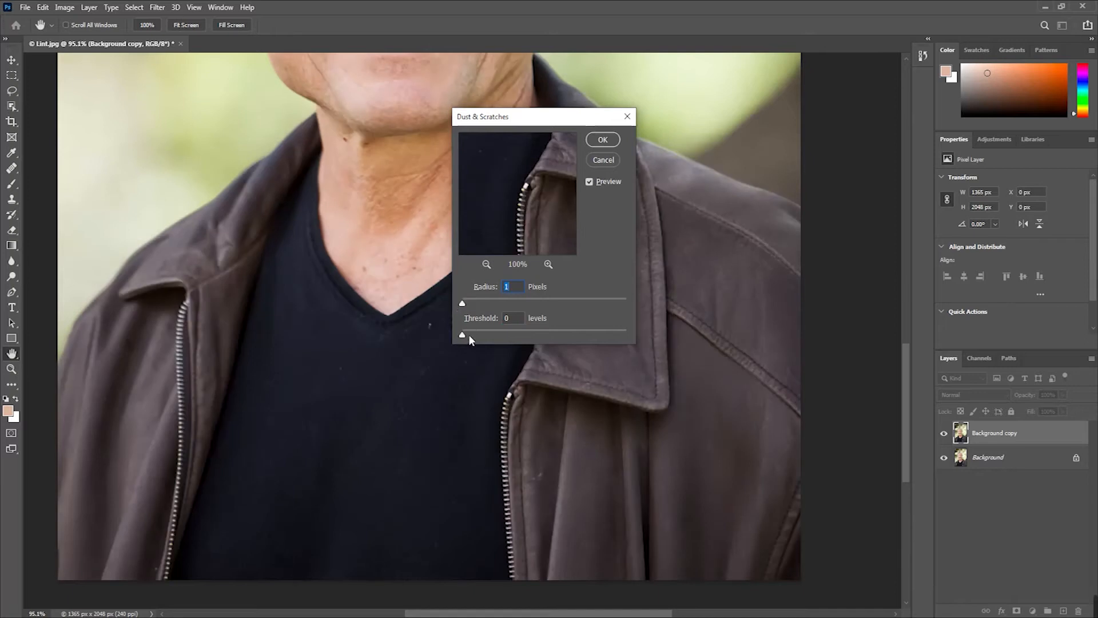
- Try a 94-pixel Dust & Scratches radius with threshold values of 0, 255 and 3 levels
left_click_drag(464, 337, 504, 338)
left_click_drag(464, 303, 457, 335)
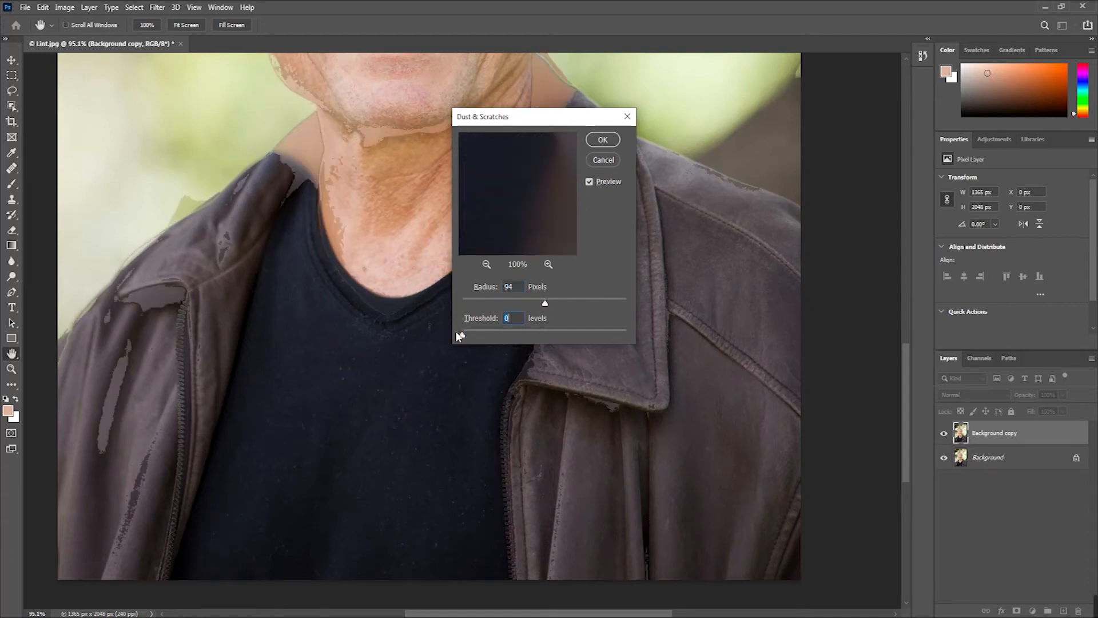
left_click_drag(461, 337, 629, 333)
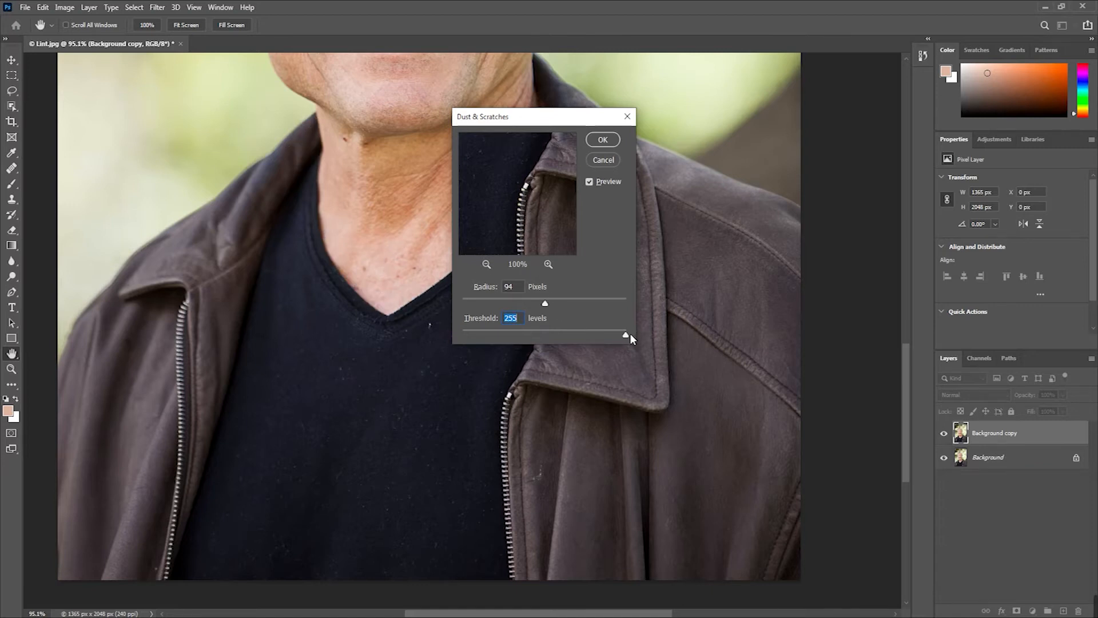
left_click_drag(625, 337, 592, 333)
left_click_drag(472, 334, 466, 334)
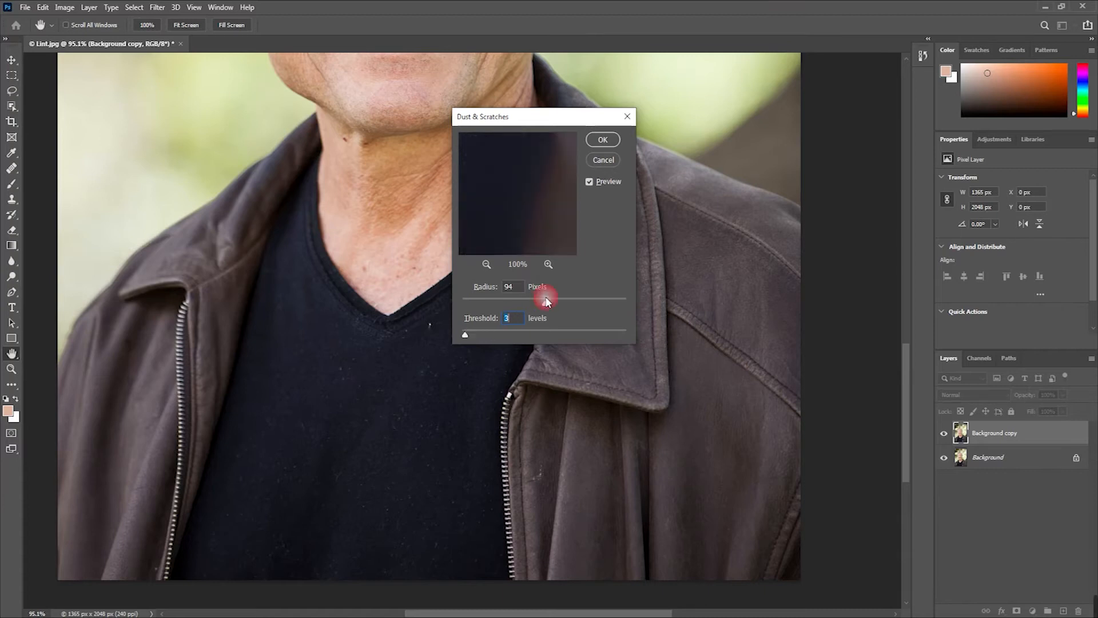
- Try small Dust & Scratches radii of 5, 4 and 3 pixels while raising the threshold to 7 levels
left_click_drag(545, 303, 464, 307)
left_click(466, 306)
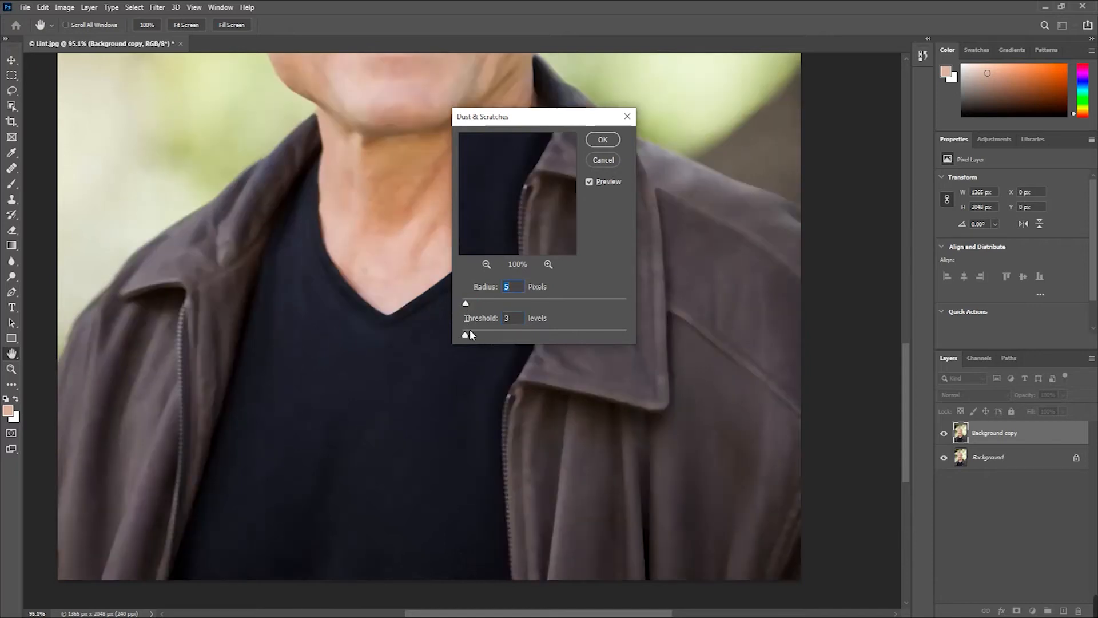
left_click_drag(465, 335, 469, 342)
left_click(520, 286)
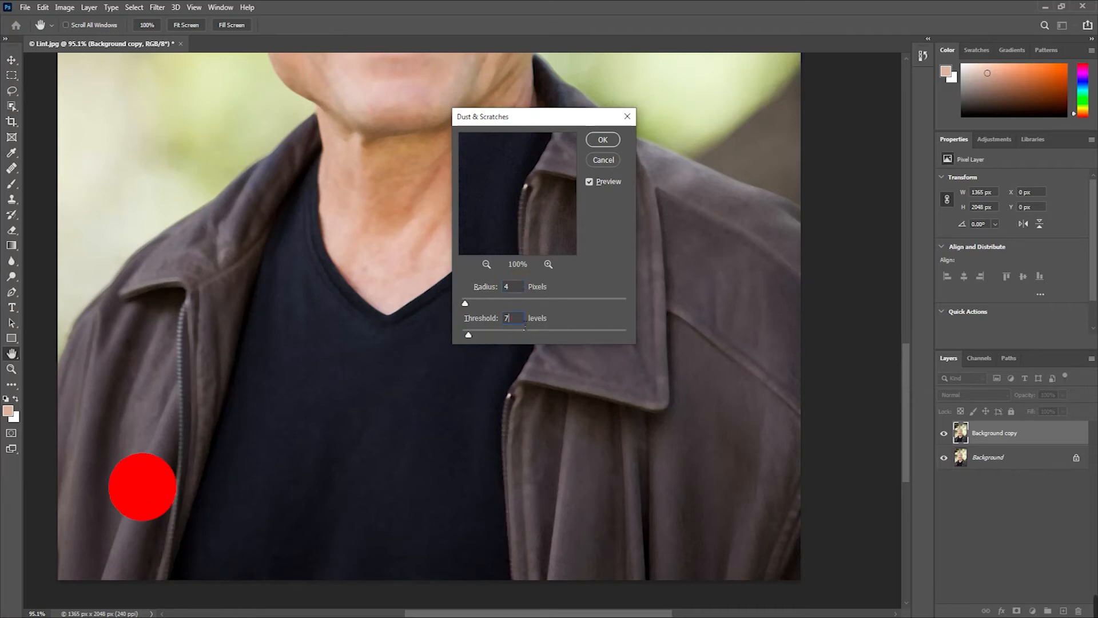
left_click(520, 288)
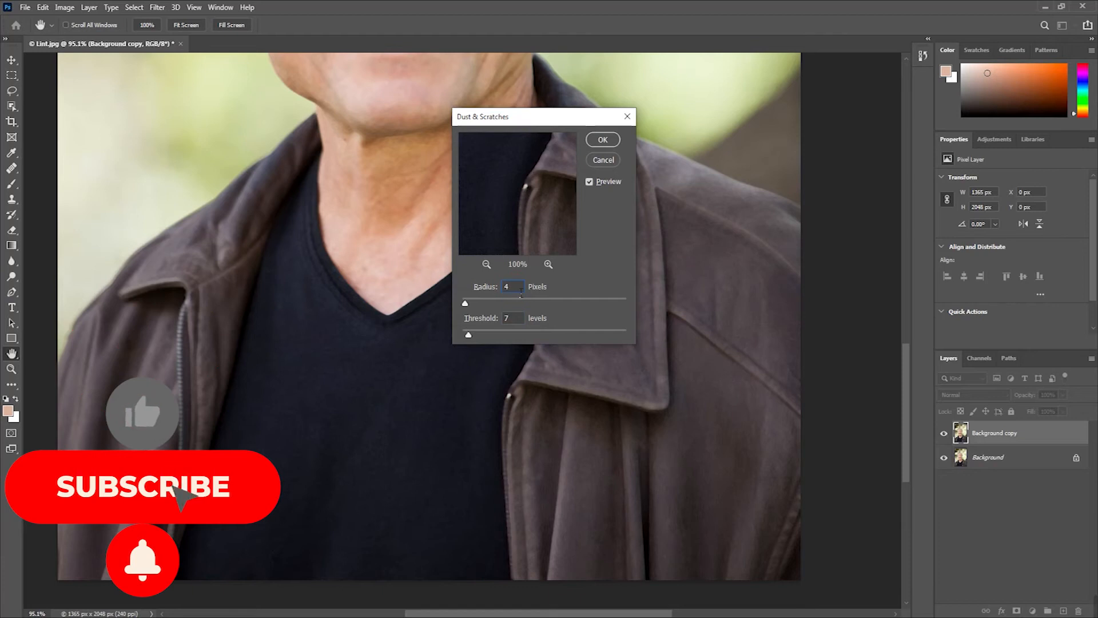
key("Down")
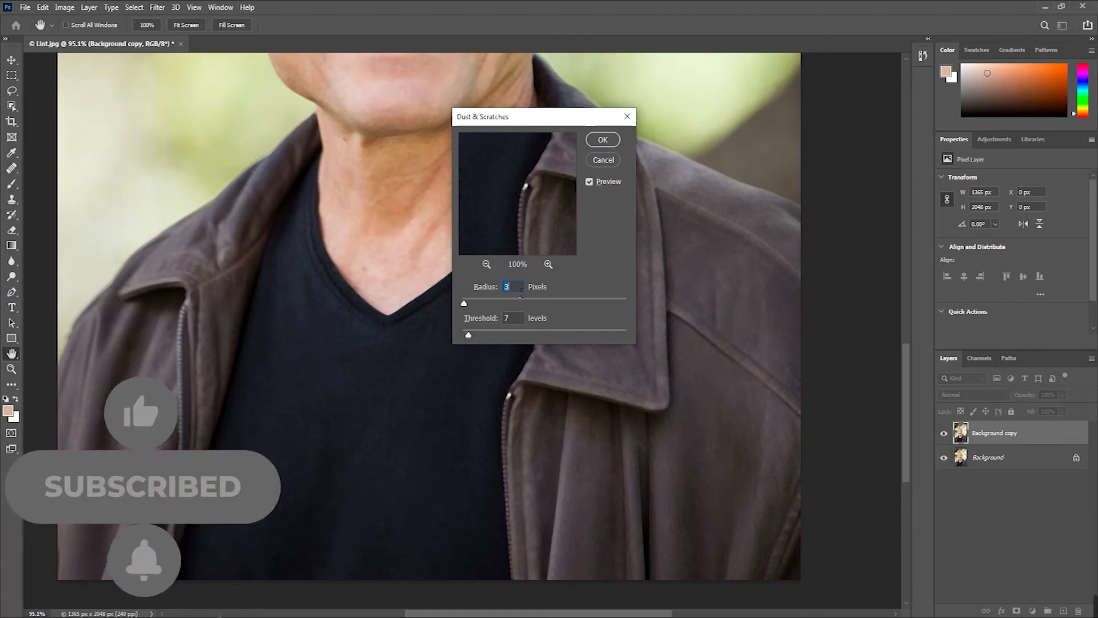
- Set the Dust & Scratches radius to 5 pixels and the threshold to 7 levels, and apply the filter
left_click(517, 318)
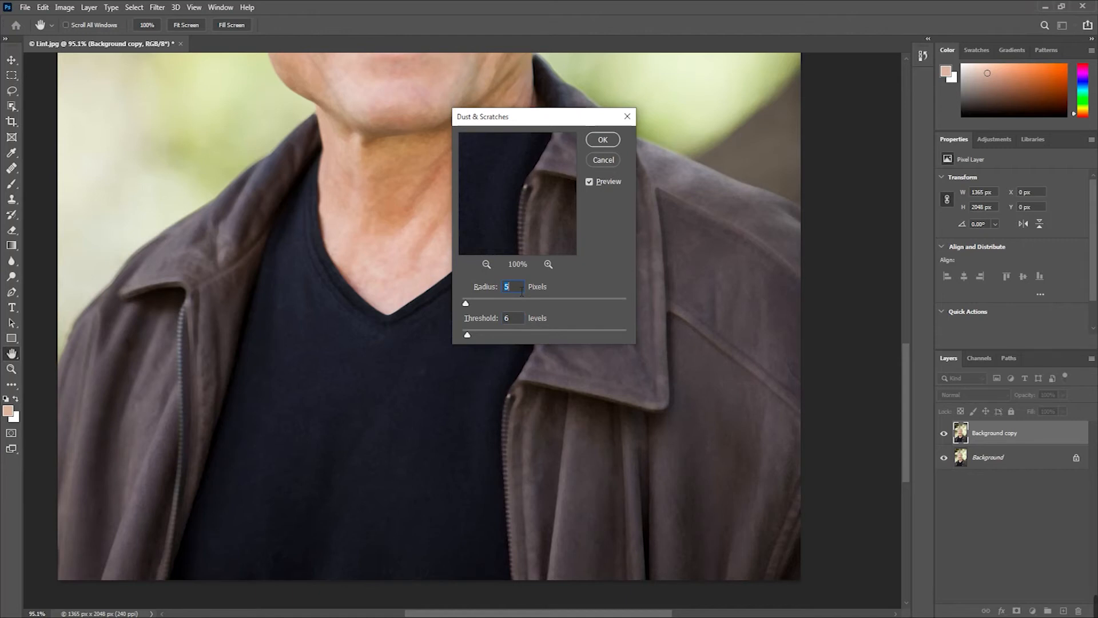
key("Up")
key("Up")
left_click(603, 141)
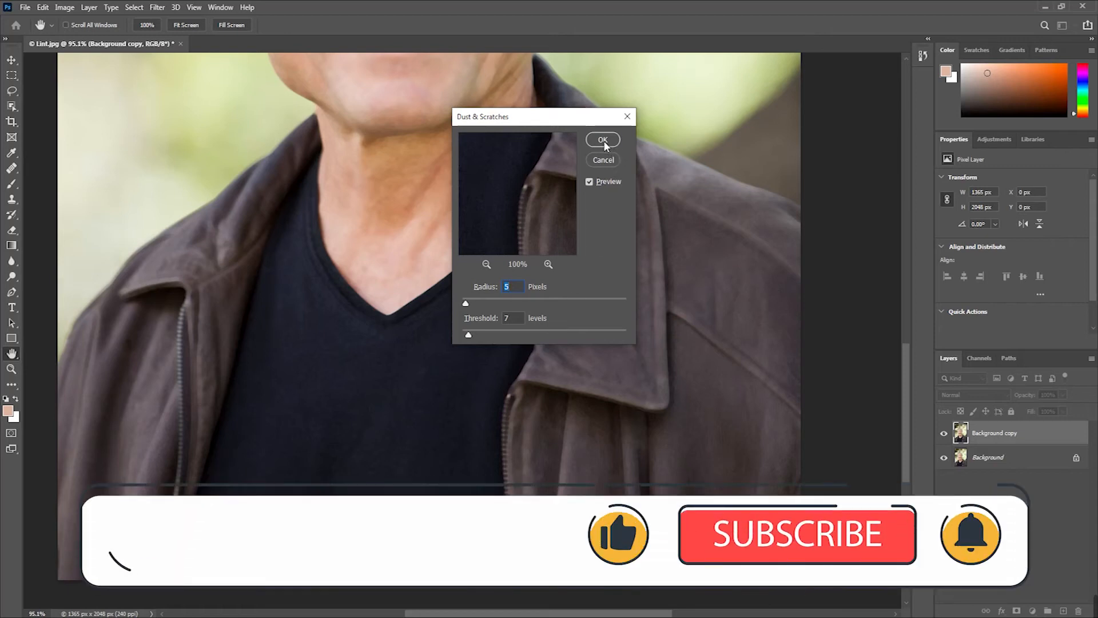
- Compare the whole portrait before and after the filter by hiding and showing the Background copy layer
scroll(547, 360, "down", 4)
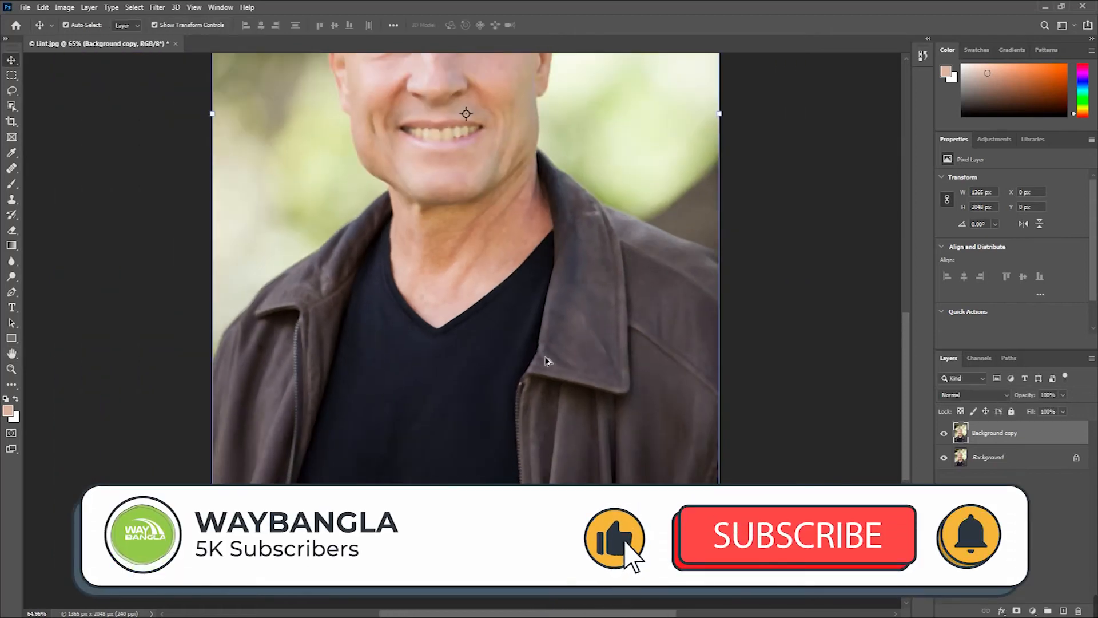
scroll(544, 361, "down", 2)
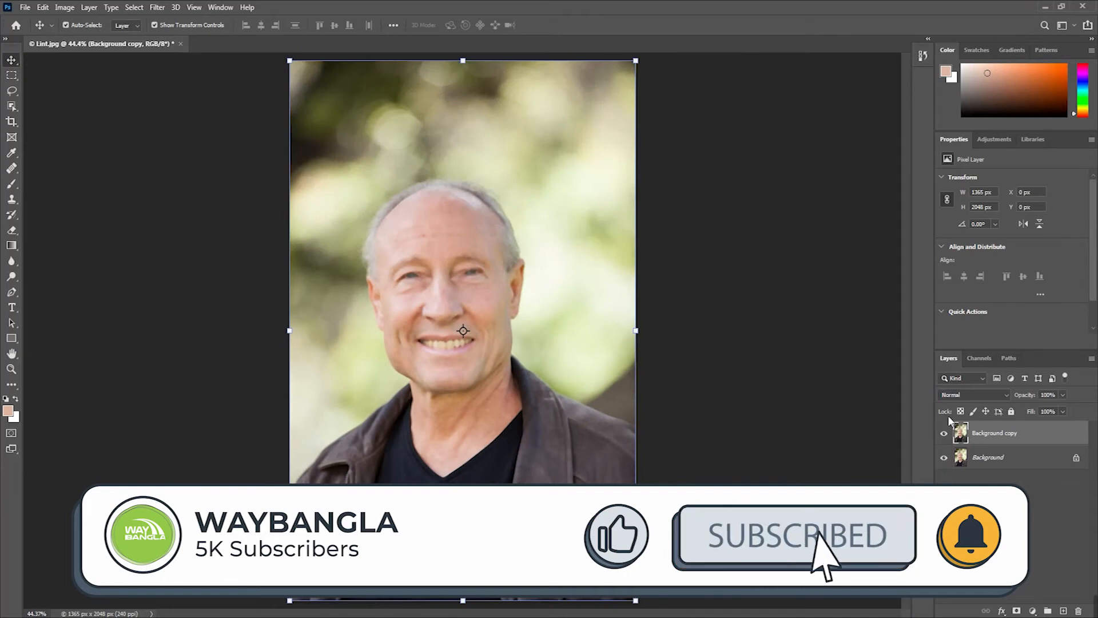
left_click(945, 434)
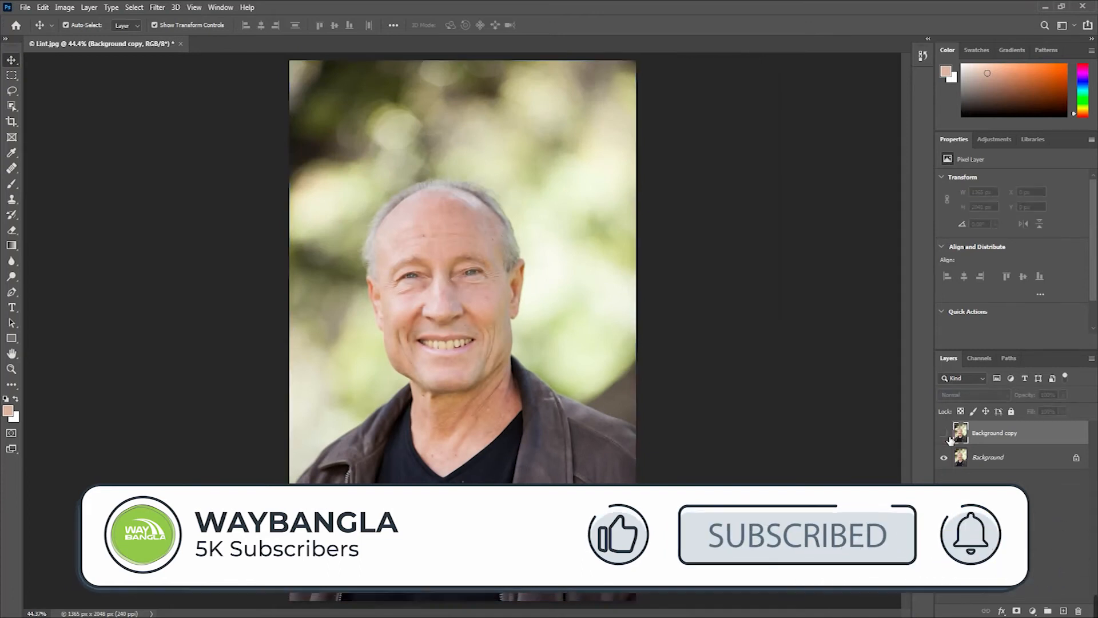
left_click(946, 433)
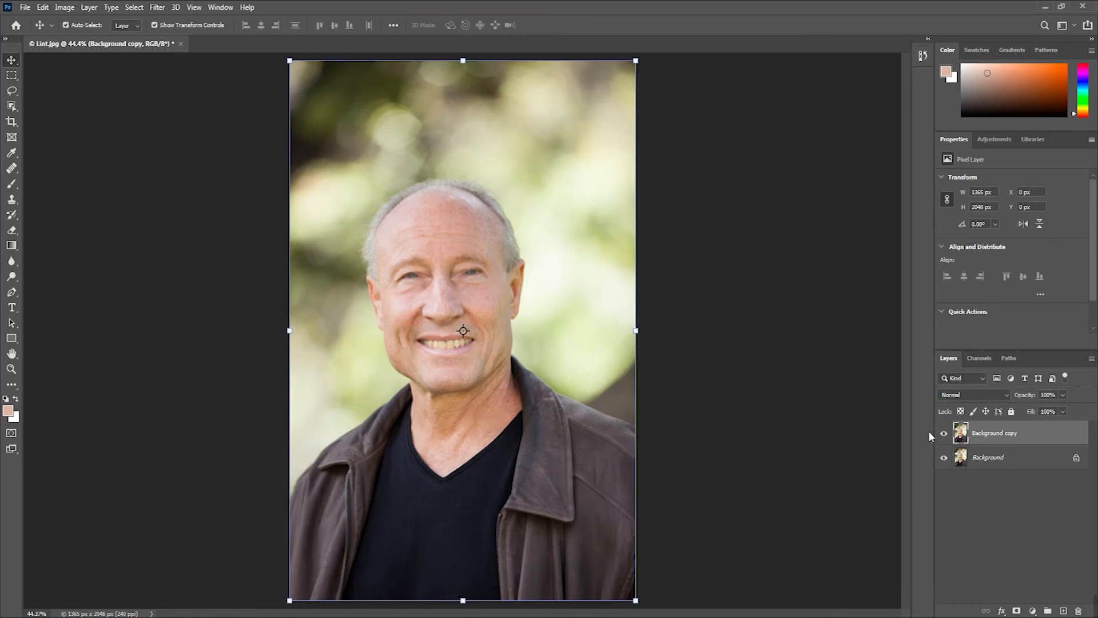
- Add a layer mask to the Background copy layer and invert it to black to hide the filtered image
left_click(1018, 611)
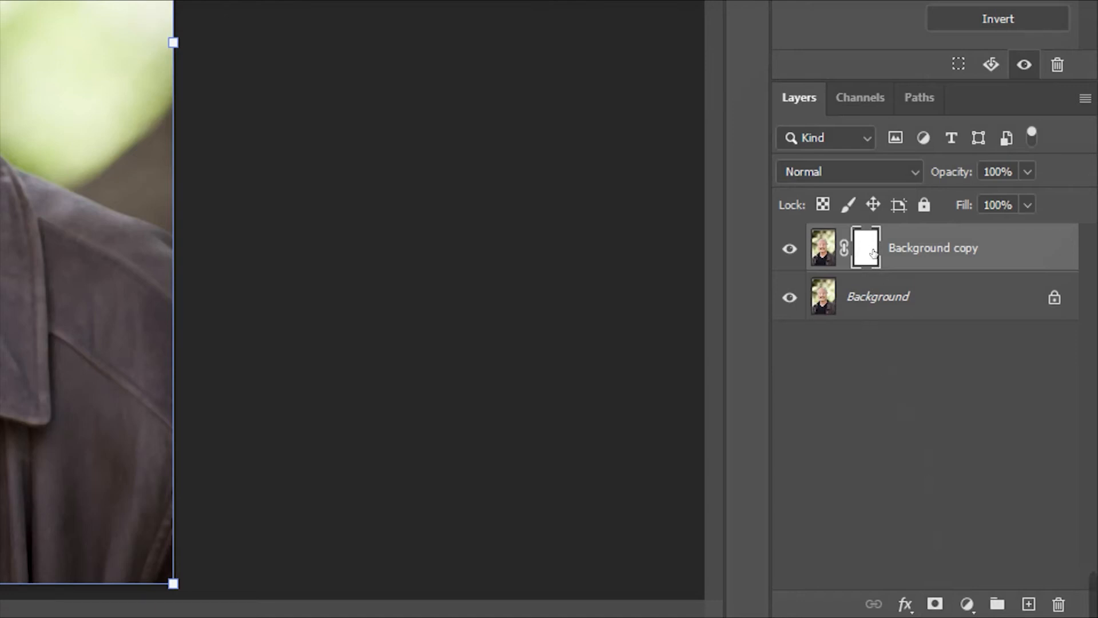
key("ctrl+z")
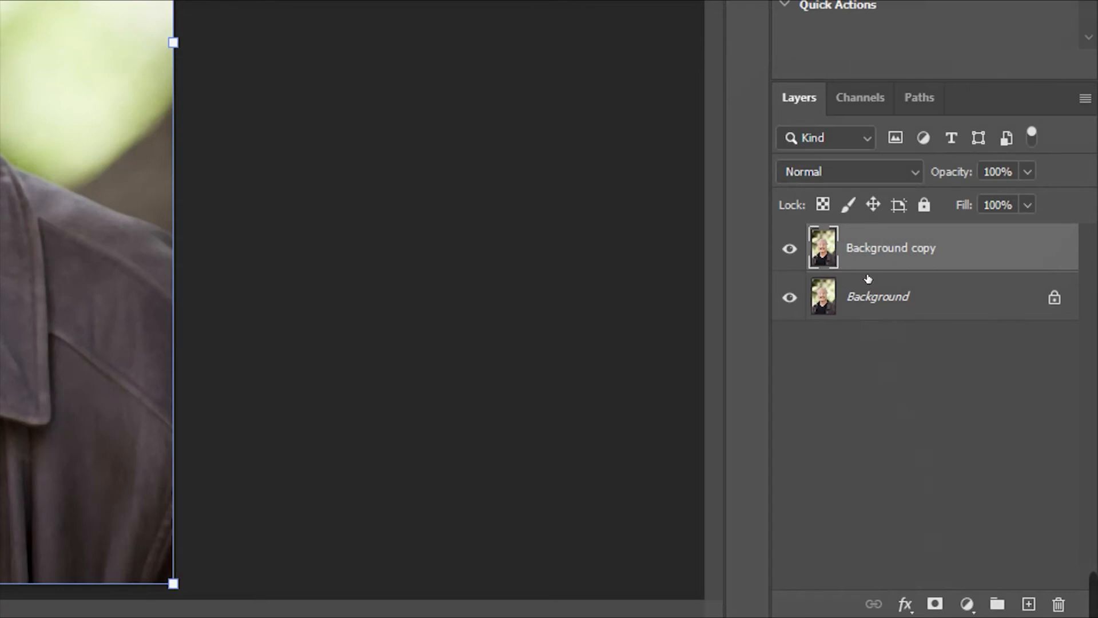
left_click(934, 604)
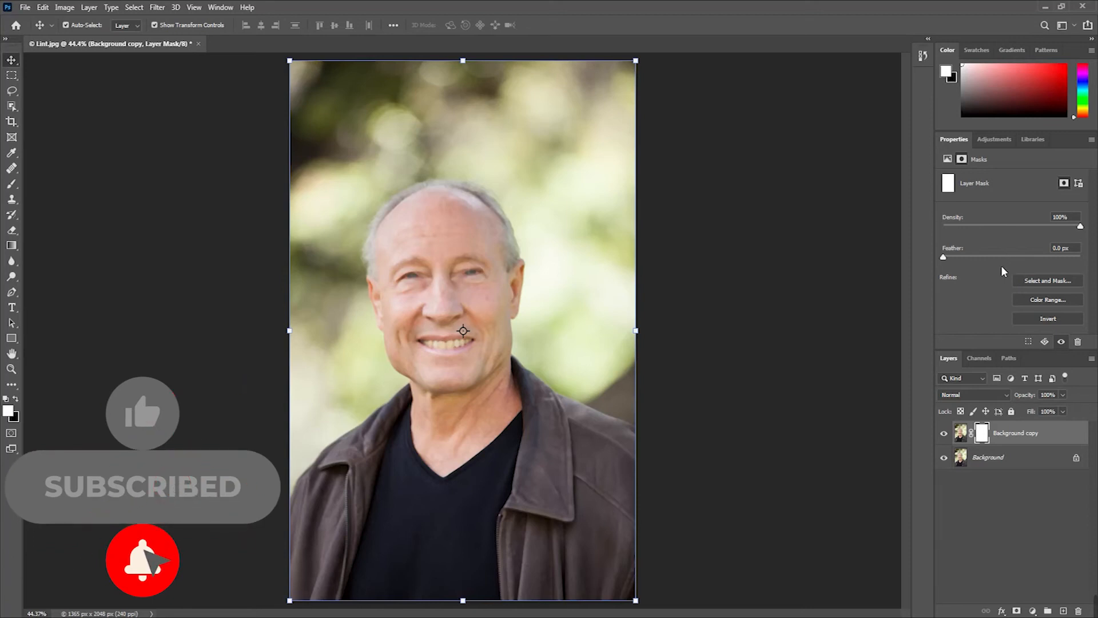
left_click(1049, 323)
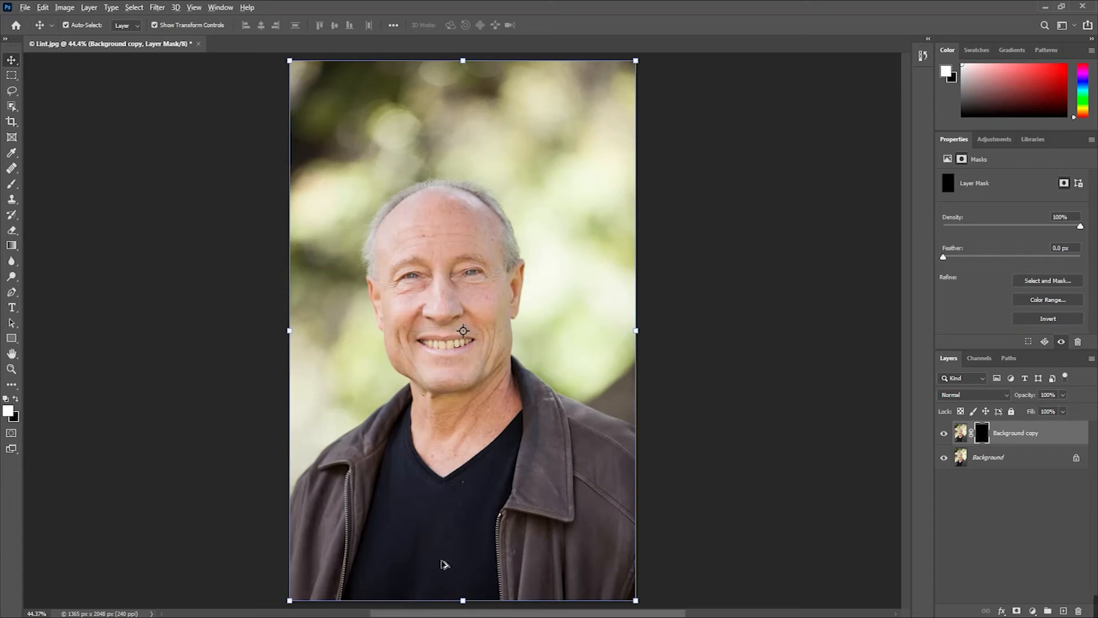
- Set up the Brush tool with a soft brush of about 108 px, 0% hardness, and 100% opacity and flow
scroll(442, 558, "up", 4)
scroll(466, 520, "down", 2)
scroll(485, 475, "down", 3)
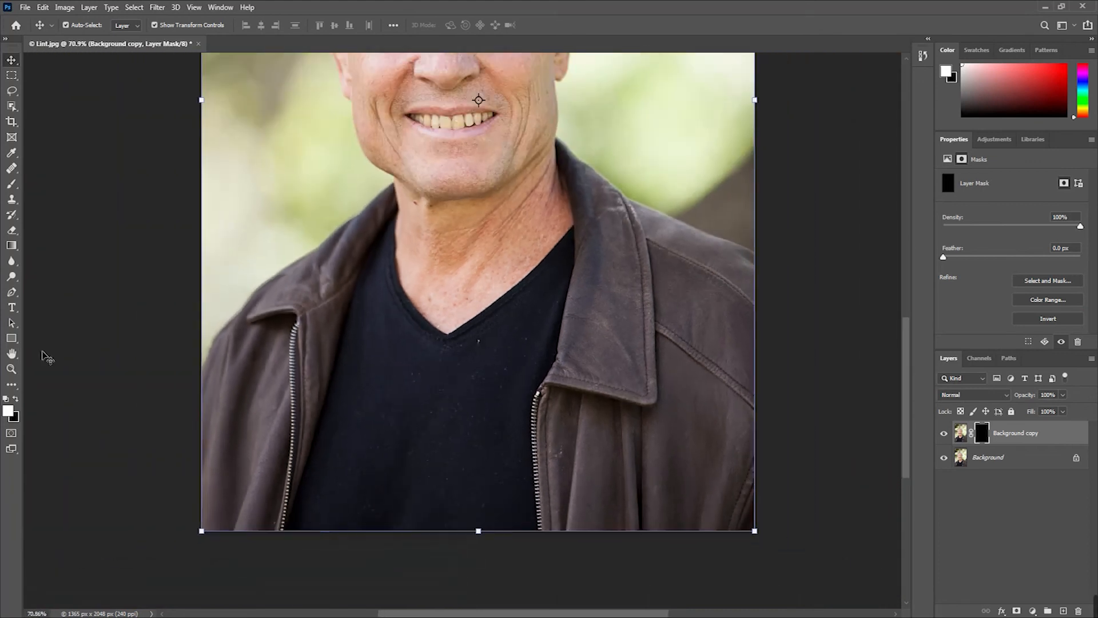
left_click(12, 184)
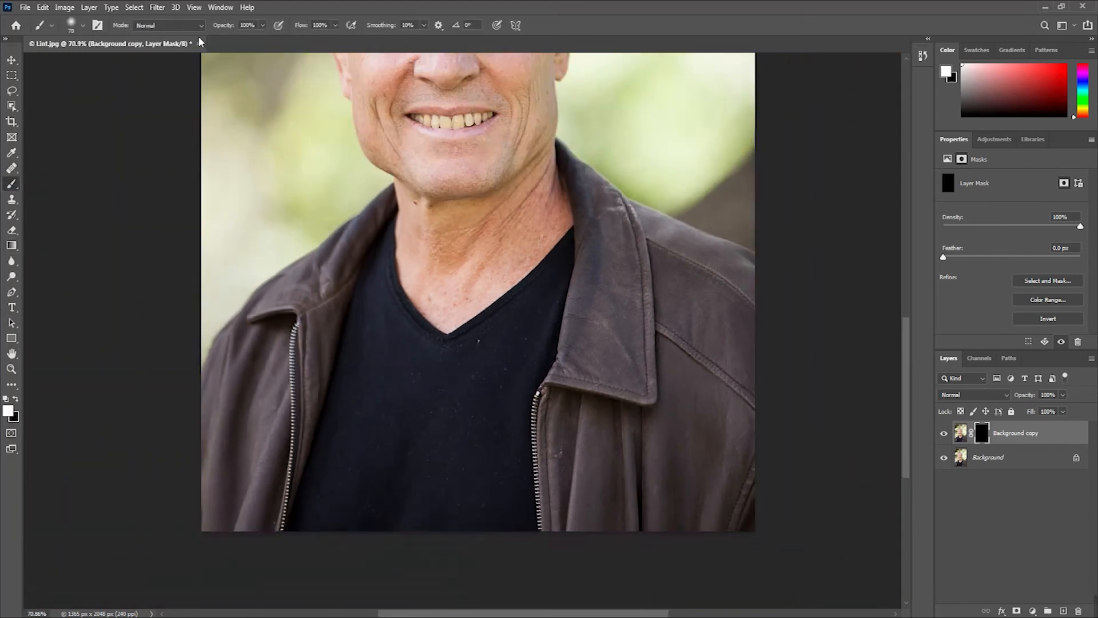
left_click(234, 29)
left_click(270, 30)
right_click(156, 150)
key("Escape")
right_click(278, 127)
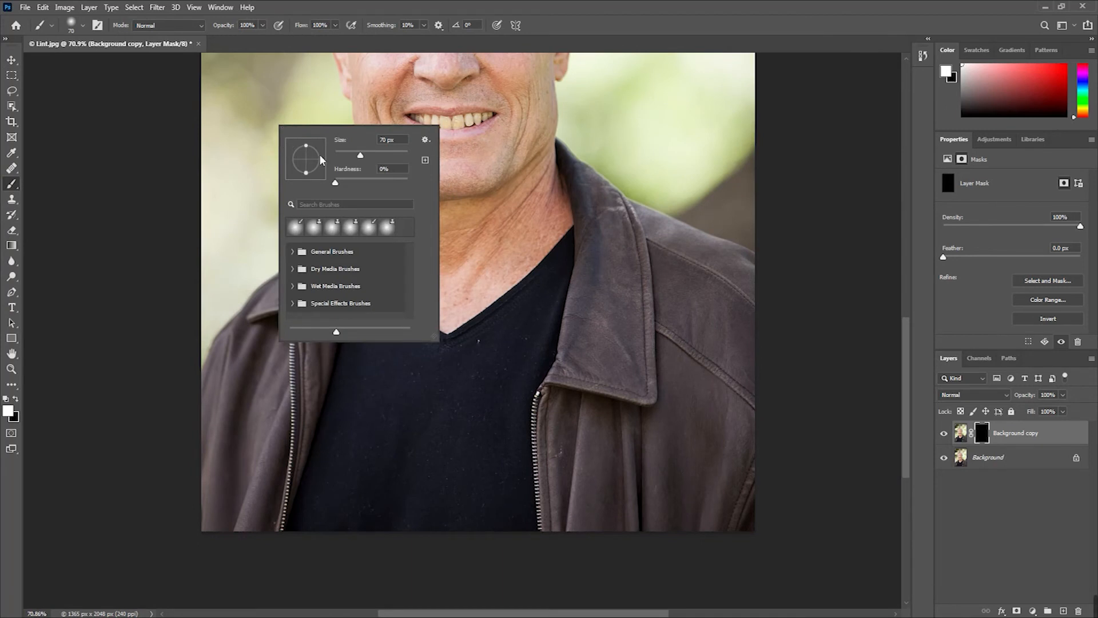
left_click(360, 156)
left_click_drag(371, 159, 374, 159)
key("Return")
- Paint white on the Background copy layer's mask over the black shirt, including along the V-neck collar, to reveal the filtered image
scroll(374, 412, "up", 5)
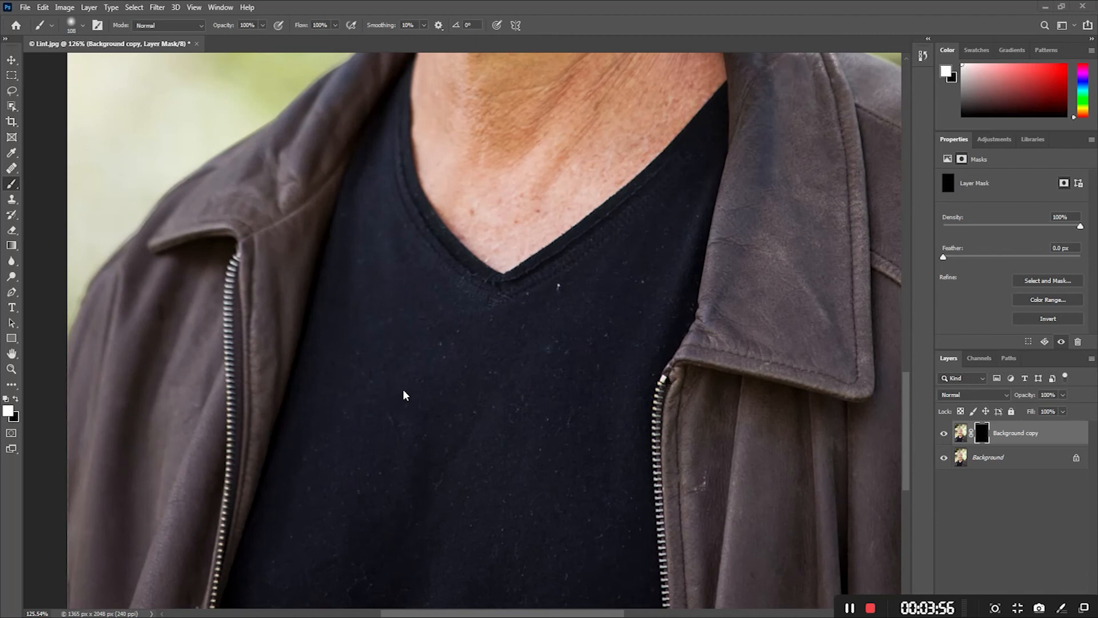
scroll(404, 394, "down", 1)
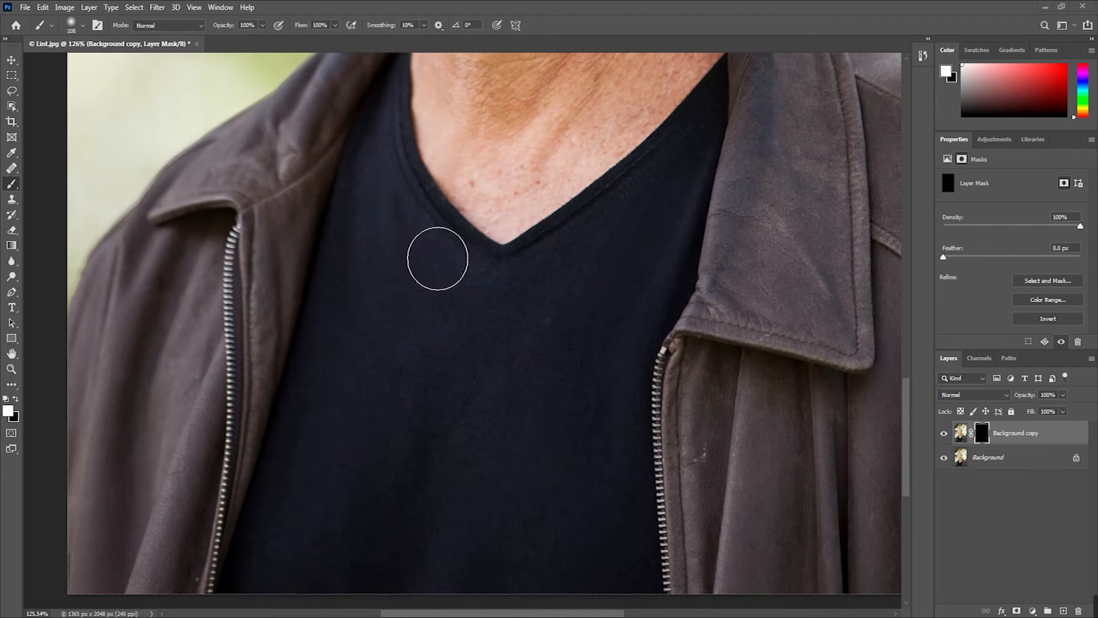
left_click(492, 284)
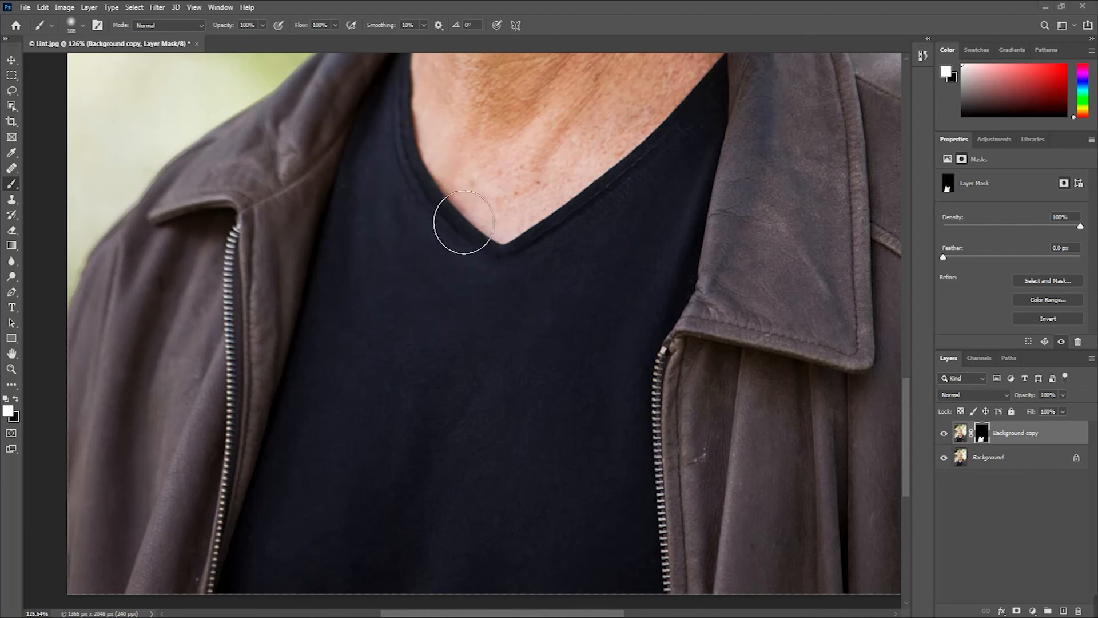
left_click(662, 162)
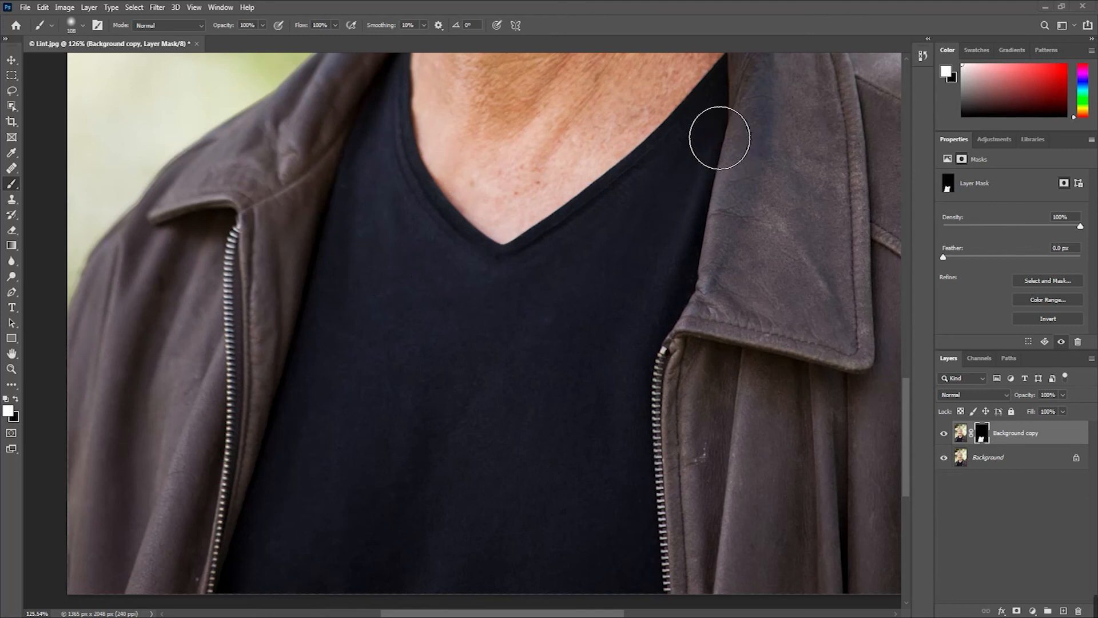
- Compare the shirt before and after the lint removal by hiding and showing the Background copy layer
scroll(392, 491, "down", 3, "alt")
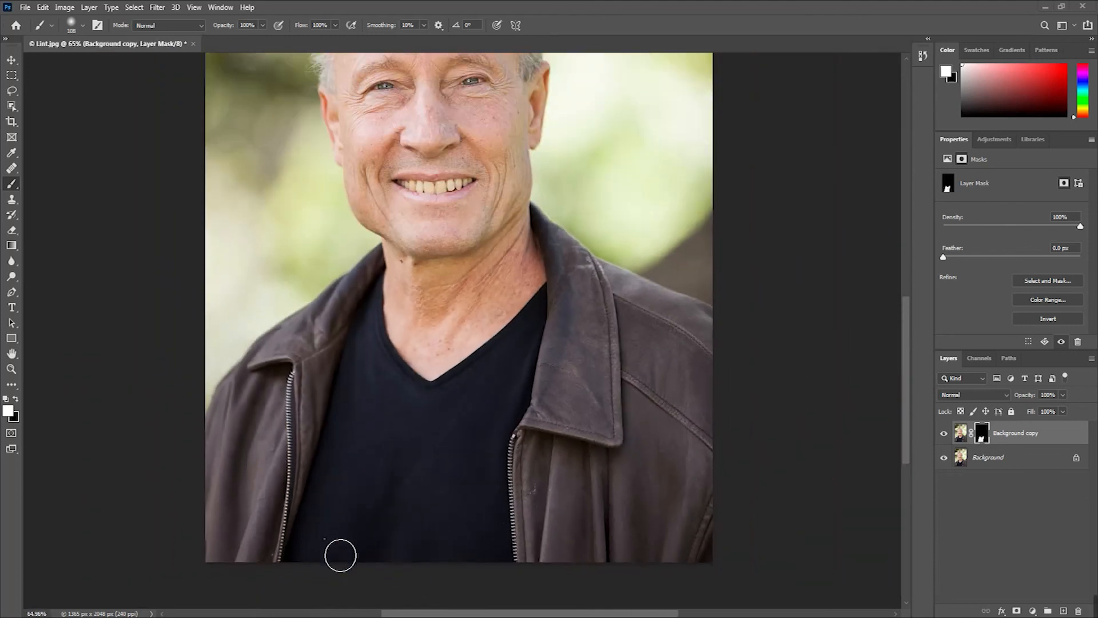
scroll(380, 576, "down", 1, "alt")
left_click(944, 434)
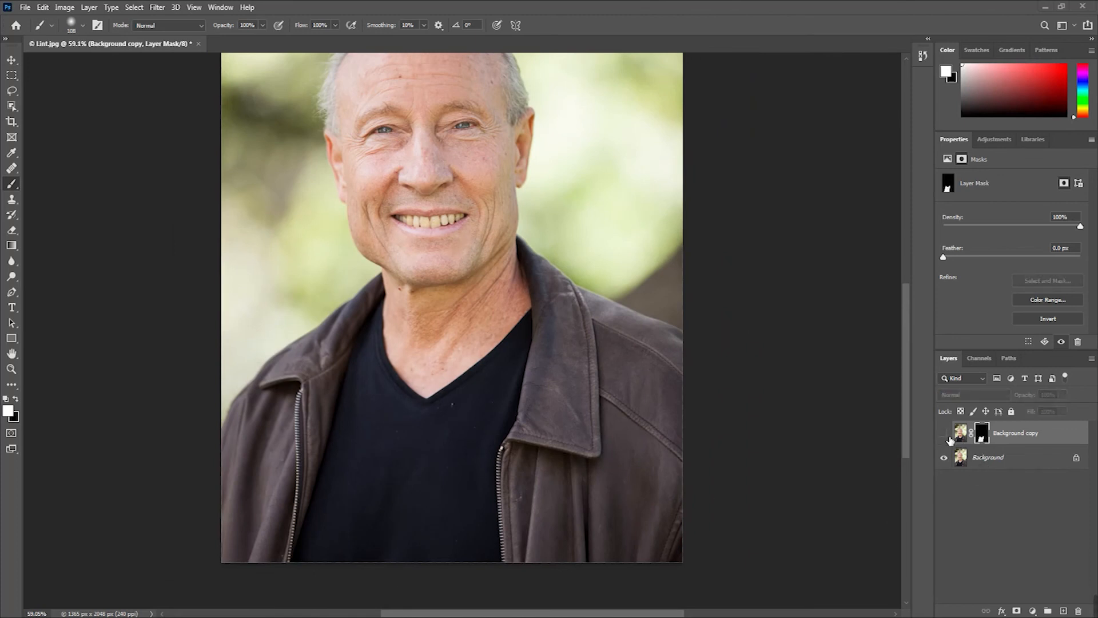
left_click(944, 435)
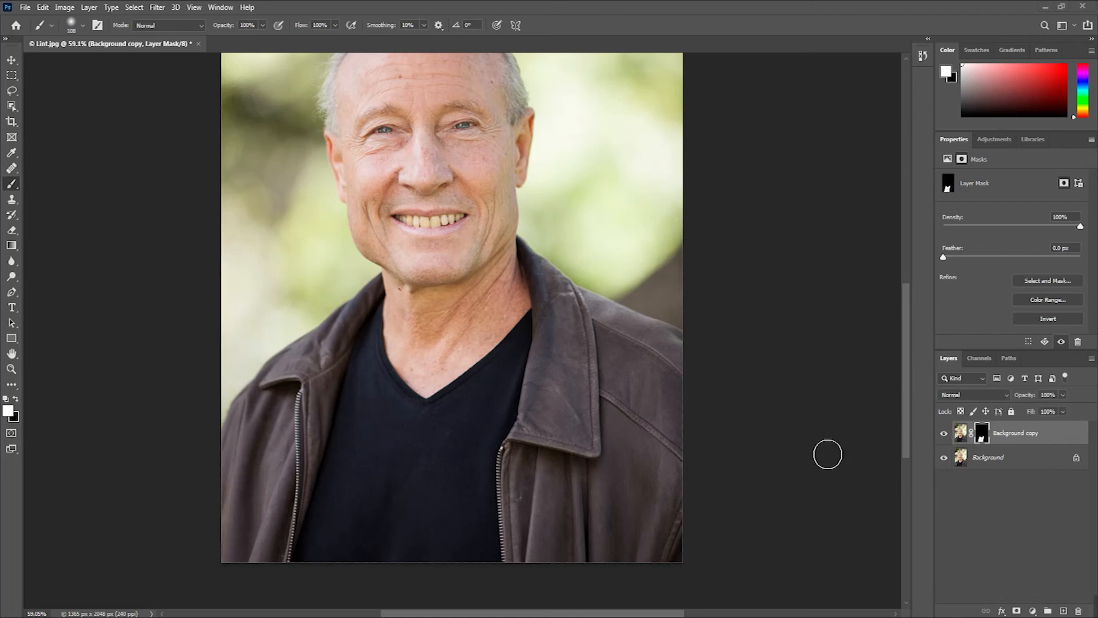
- Switch to the Move tool and deselect the Background copy layer with the whole portrait in view
scroll(590, 453, "down", 3)
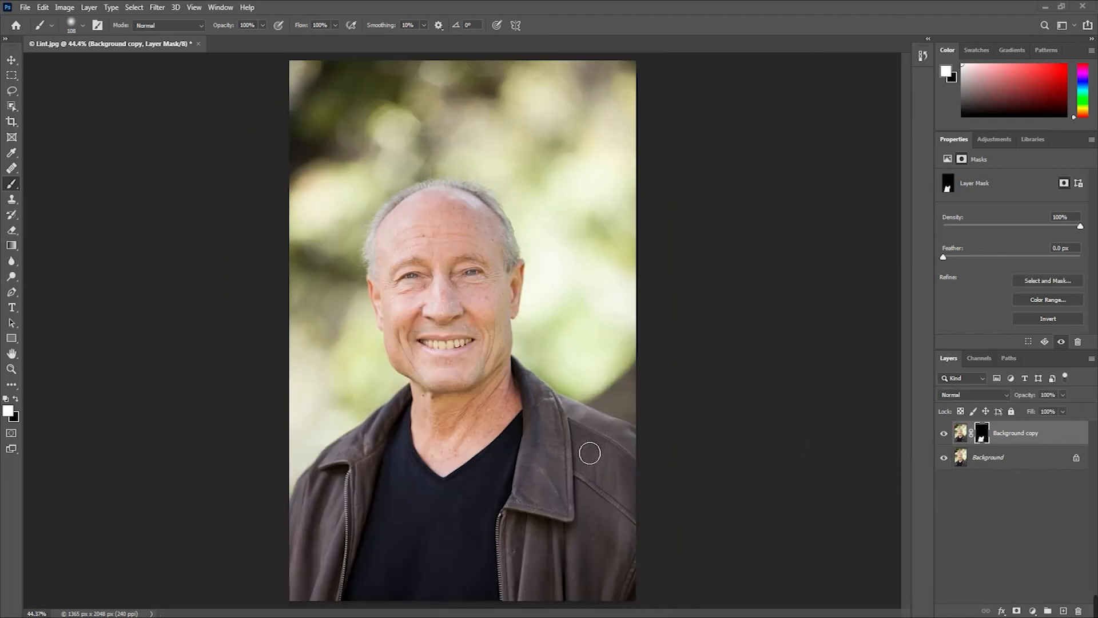
scroll(542, 458, "down", 1)
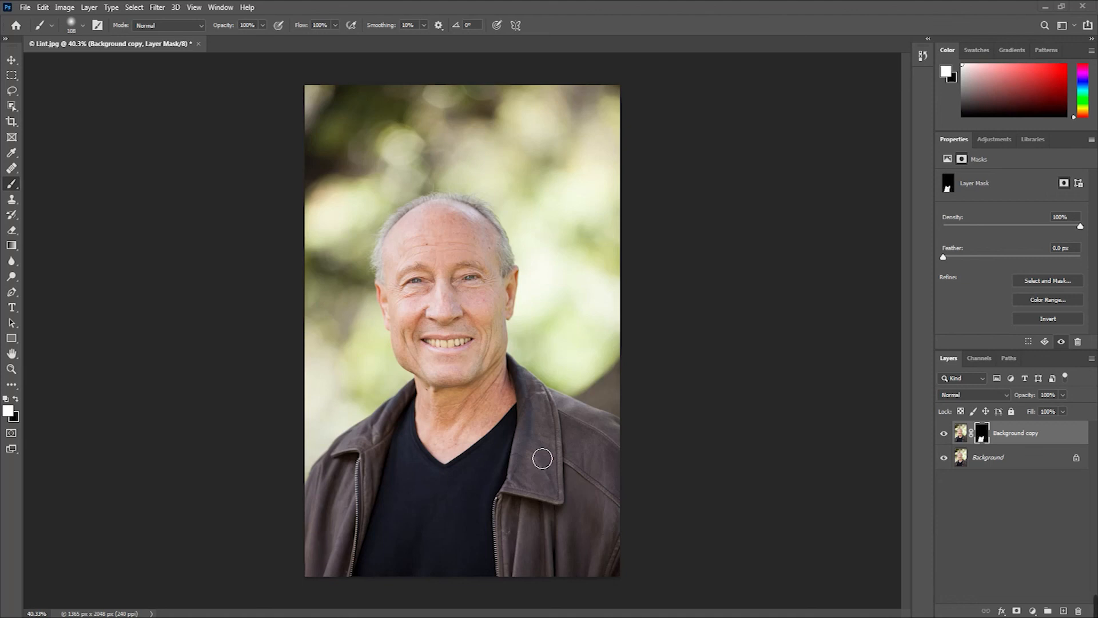
left_click(12, 60)
left_click(193, 220)
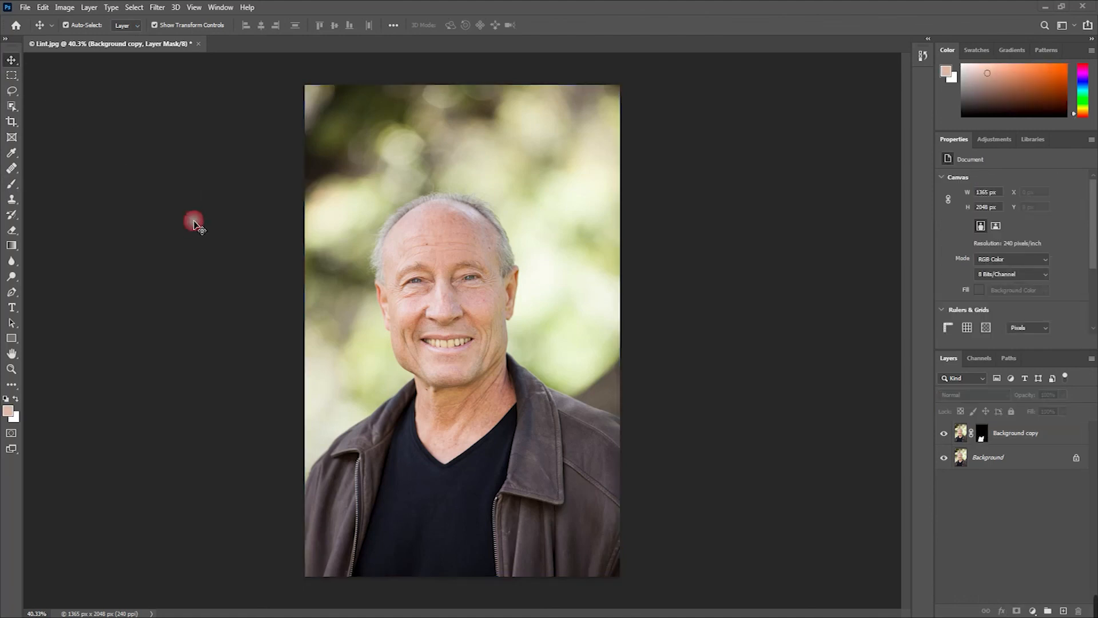